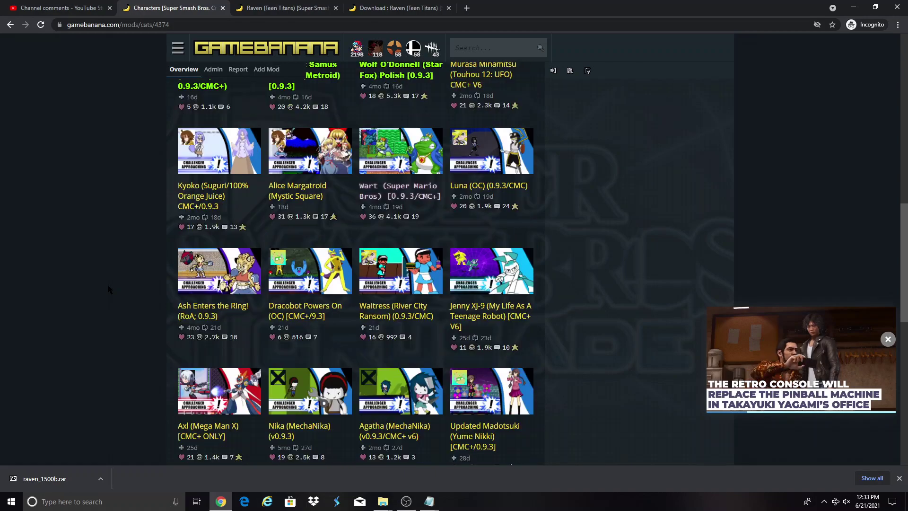
# - Browse the Super Smash Bros. Crusade character mods, loading more entries, to find Raven (Teen Titans)
pyautogui.scroll(-5, 107, 289)
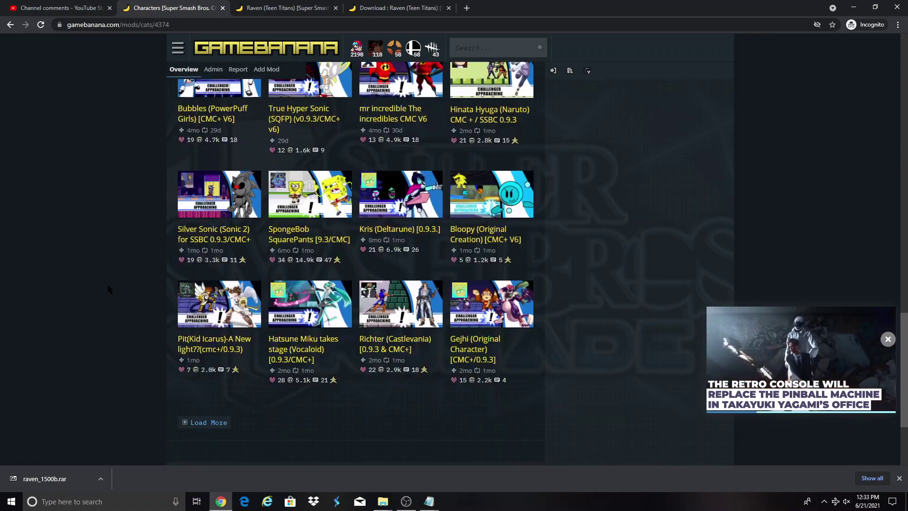
pyautogui.click(195, 298)
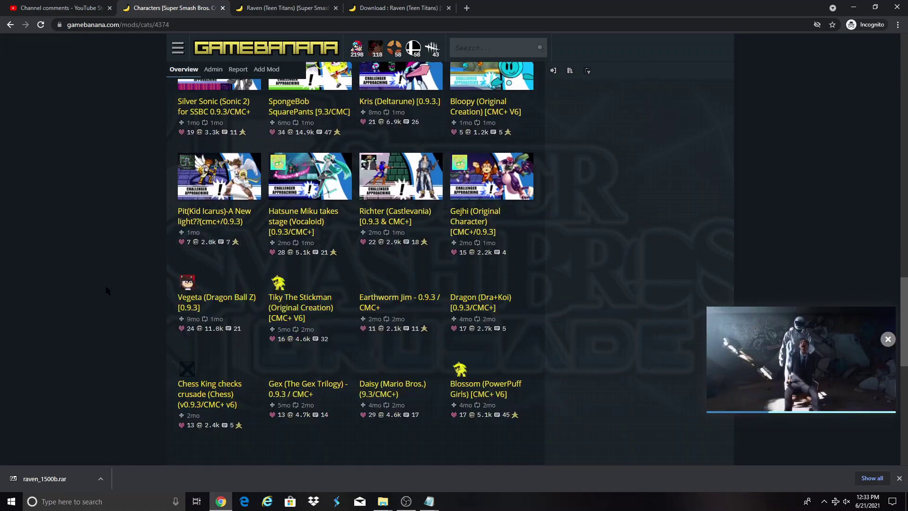
pyautogui.scroll(-3, 120, 280)
pyautogui.scroll(-5, 119, 280)
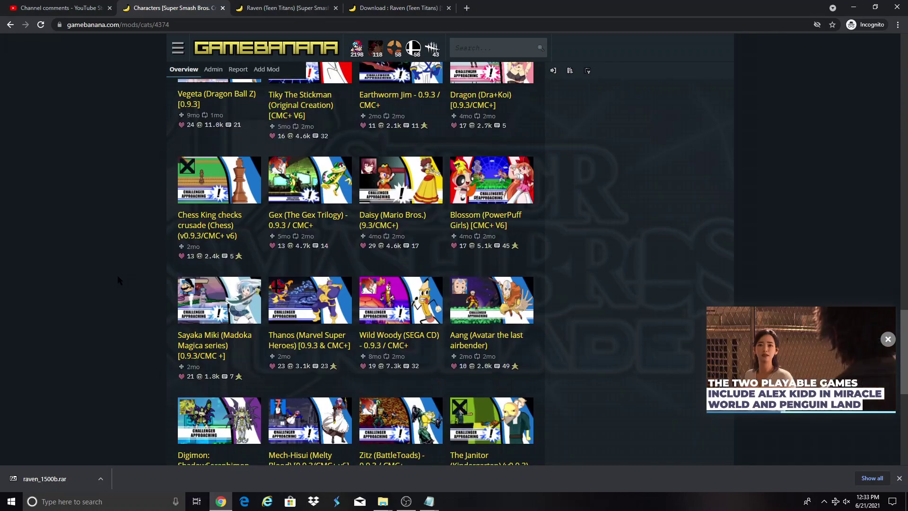
pyautogui.scroll(-3, 119, 280)
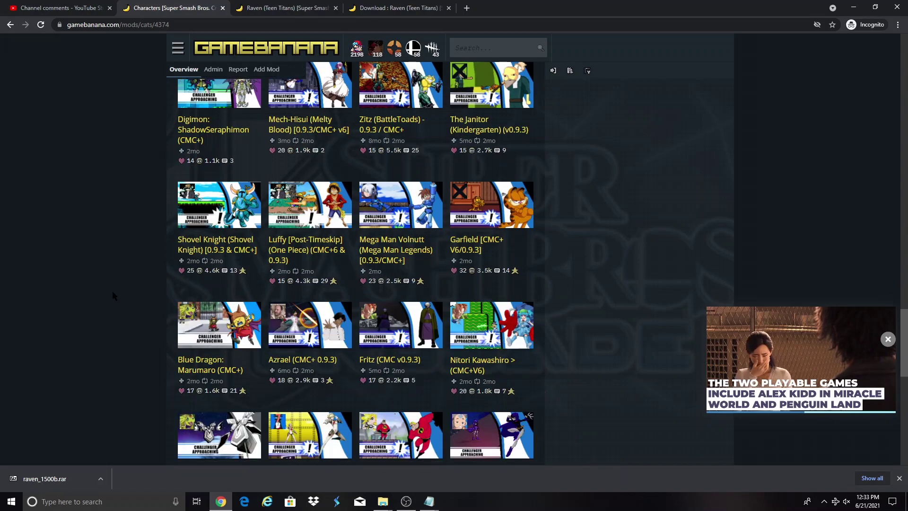
pyautogui.scroll(-5, 113, 293)
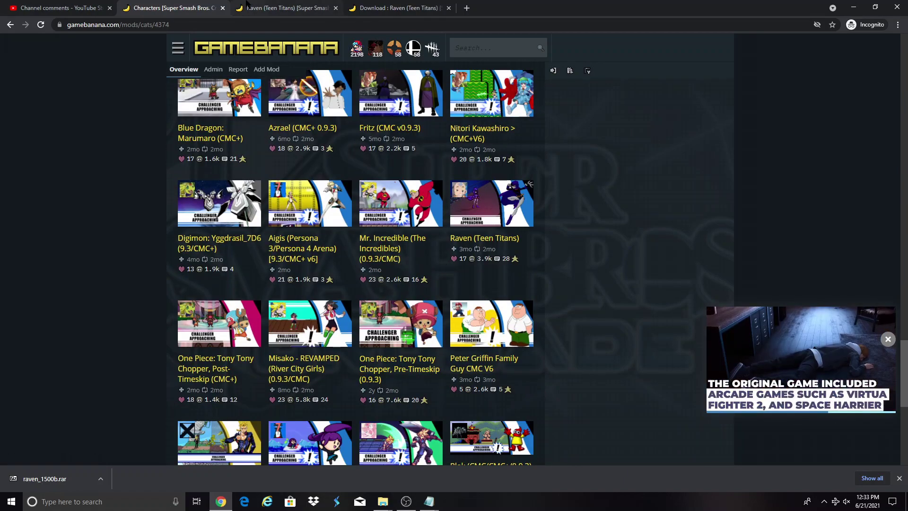
# - Examine the Raven (Teen Titans) mod page, from its overview down to the downloadable files
pyautogui.click(246, 6)
pyautogui.scroll(-5, 134, 231)
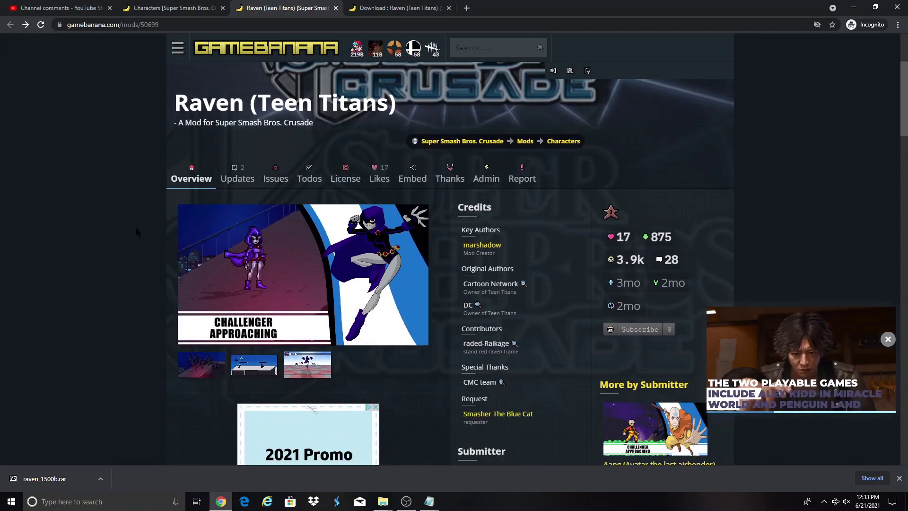
pyautogui.scroll(-8, 136, 232)
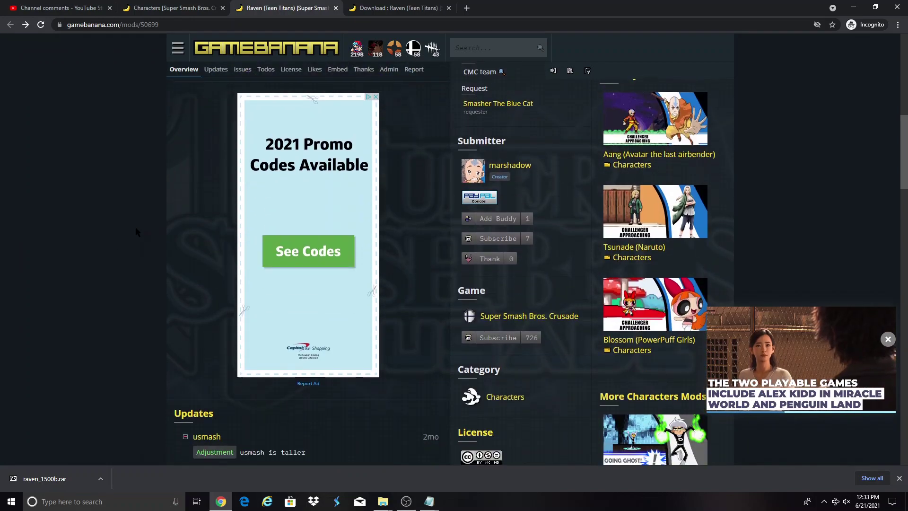
pyautogui.scroll(-3, 136, 226)
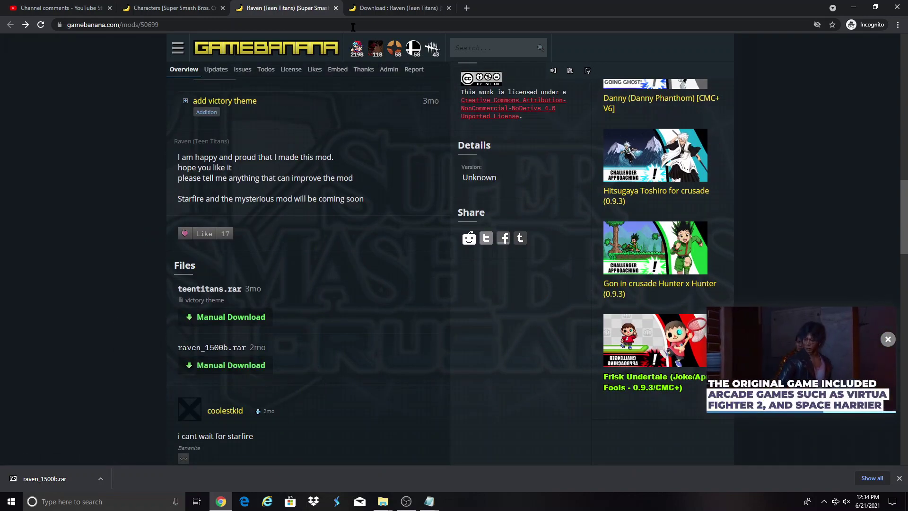
# - Start downloading raven_1500b.rar from the Raven mod's download page and cancel the duplicate download
pyautogui.click(402, 8)
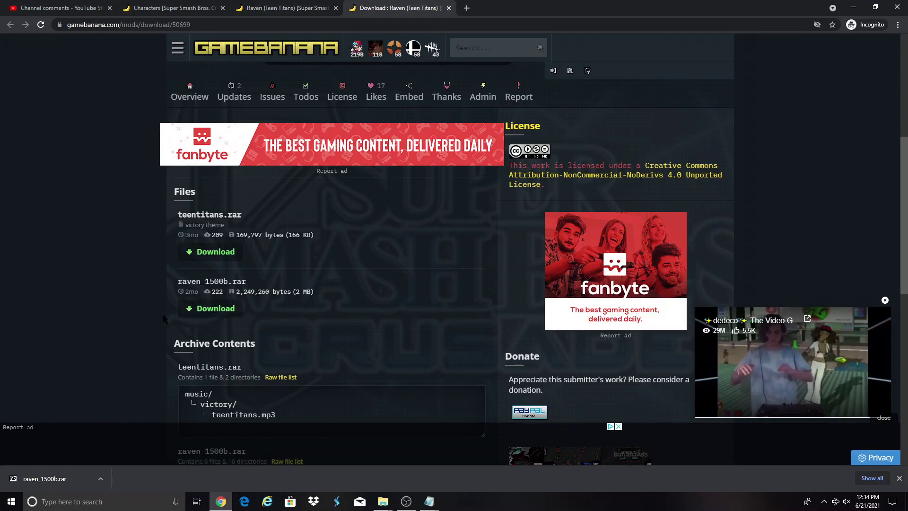
pyautogui.click(222, 318)
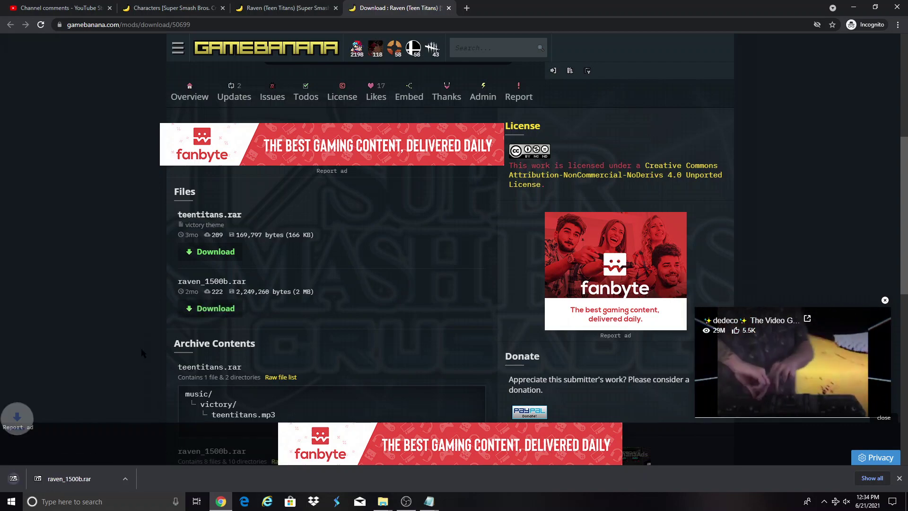
pyautogui.click(100, 478)
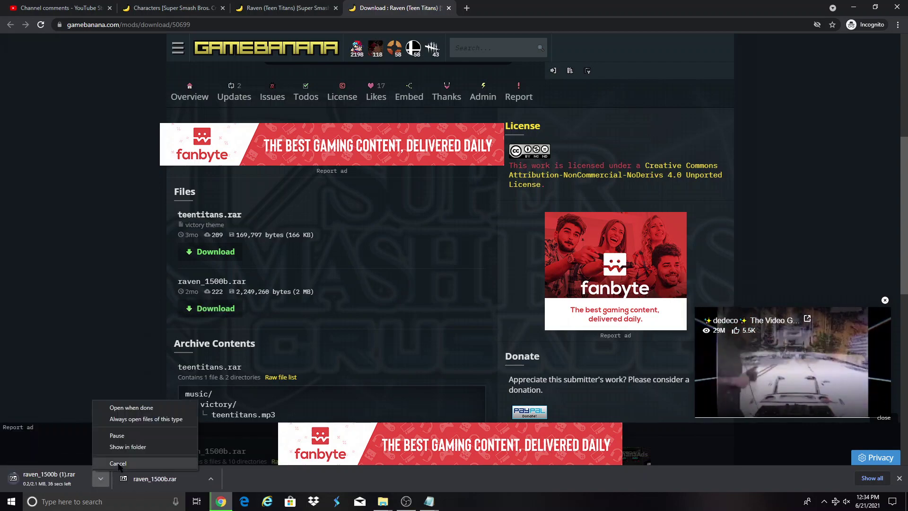
pyautogui.click(119, 464)
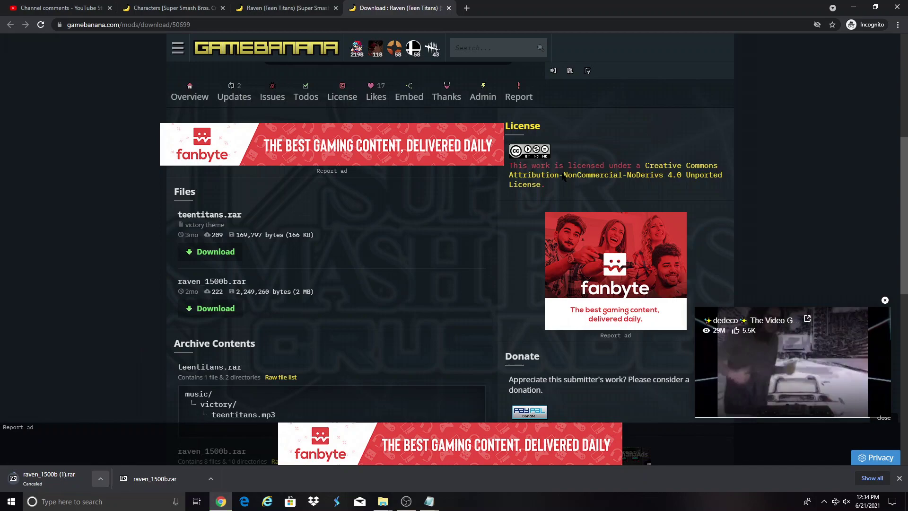
# - Switch to File Explorer, showing both the downloaded raven folder and the CMC v0.9.3+ V6.1 game folder
pyautogui.click(854, 5)
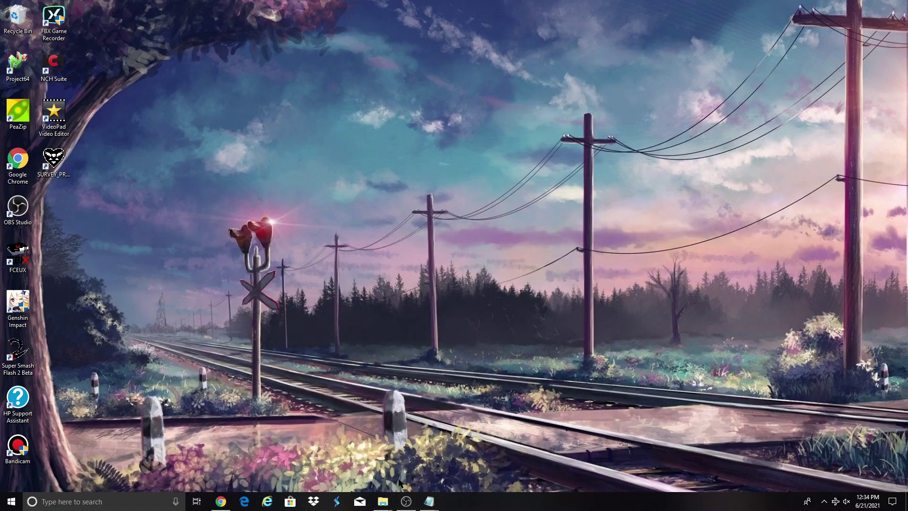
pyautogui.moveTo(383, 501)
pyautogui.click(413, 479)
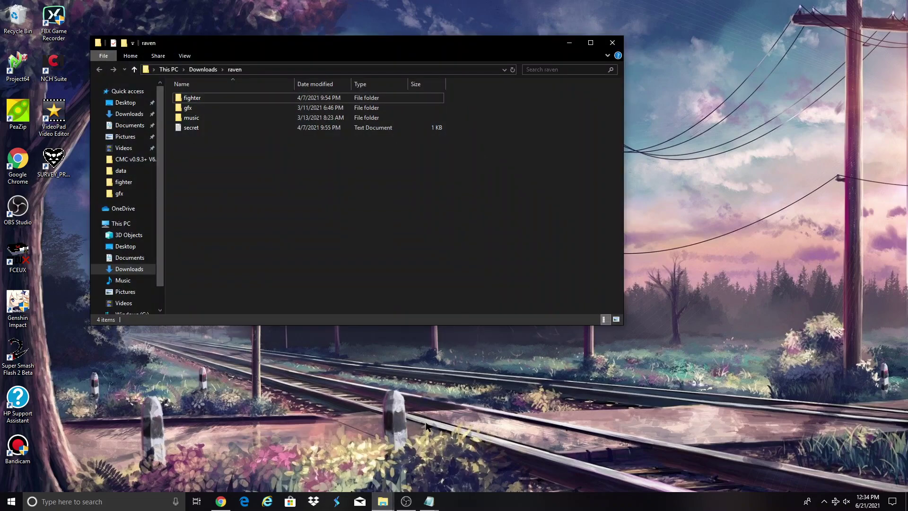
pyautogui.moveTo(383, 500)
pyautogui.click(396, 458)
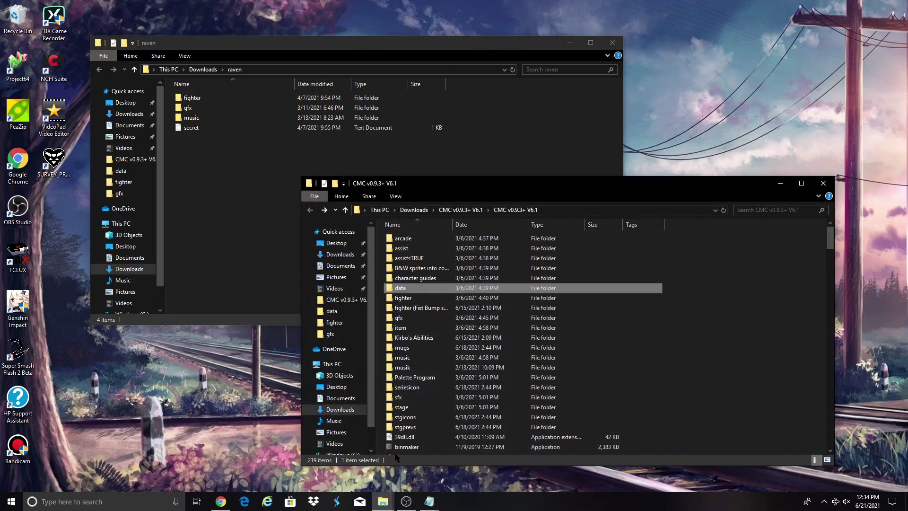
# - Open the secret text document in the game's data folder
pyautogui.doubleClick(428, 290)
pyautogui.scroll(-15, 431, 308)
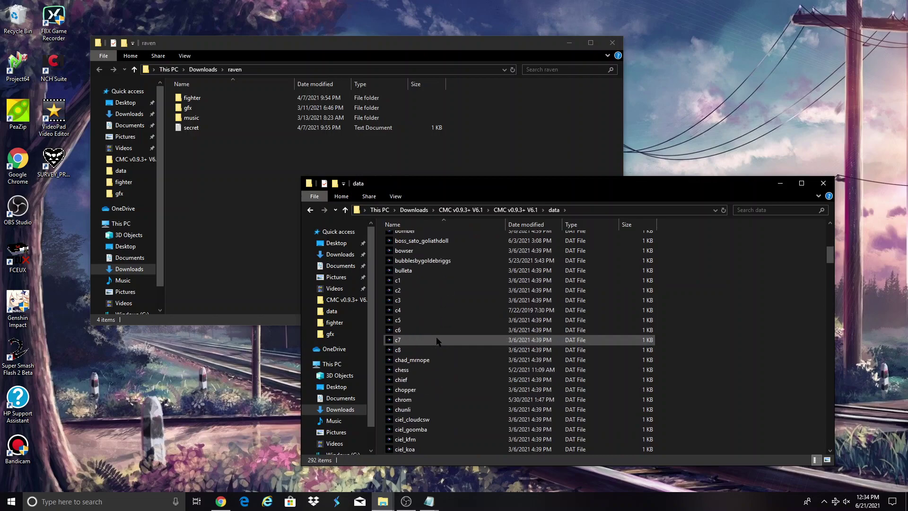
pyautogui.scroll(-2, 437, 340)
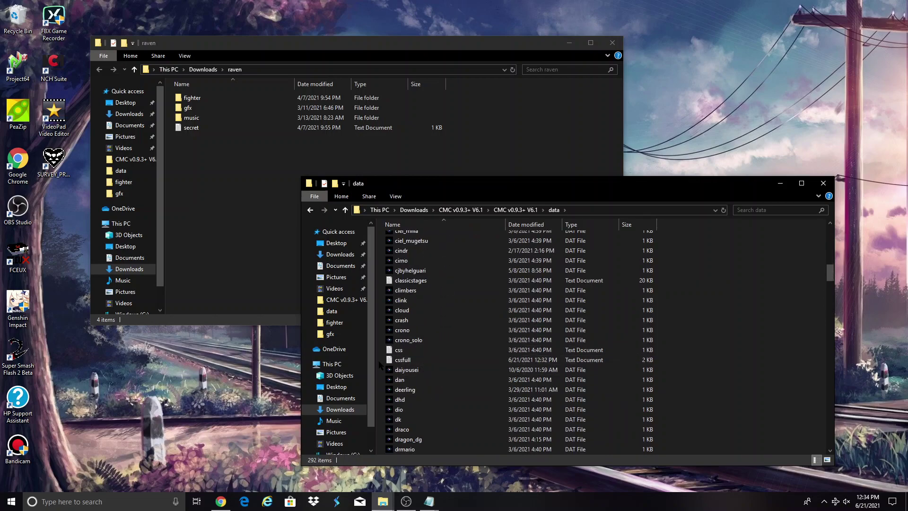
pyautogui.scroll(-2, 427, 353)
pyautogui.scroll(-20, 427, 353)
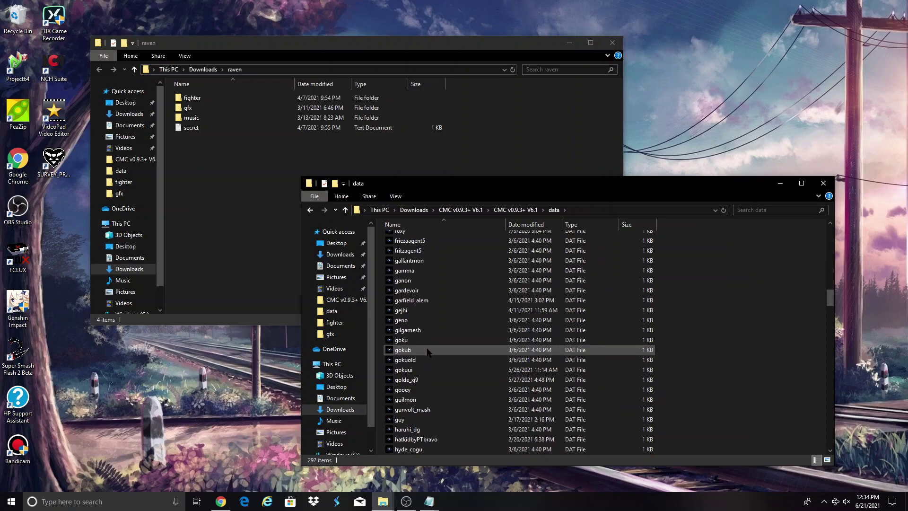
pyautogui.scroll(-20, 428, 353)
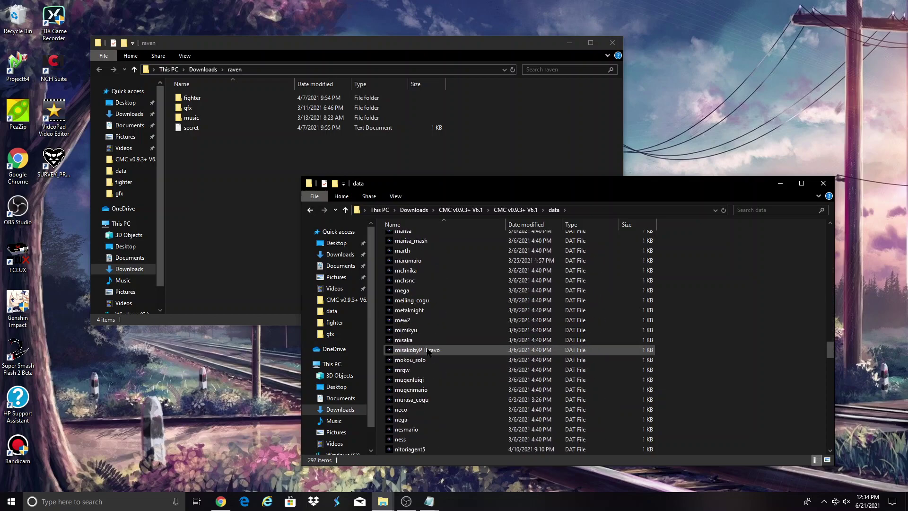
pyautogui.scroll(-10, 427, 352)
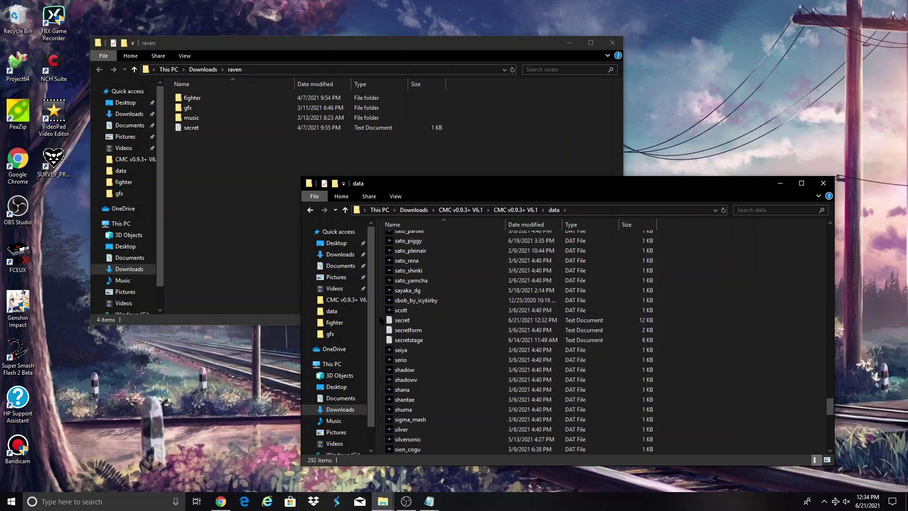
pyautogui.doubleClick(410, 321)
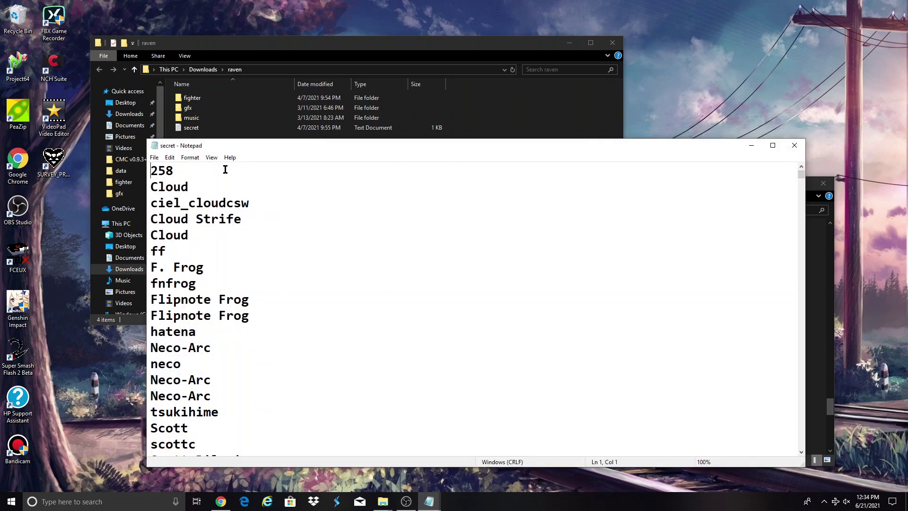
# - Close the duplicate Notepad window of the secret file and check the number grid in cssfull
pyautogui.click(752, 146)
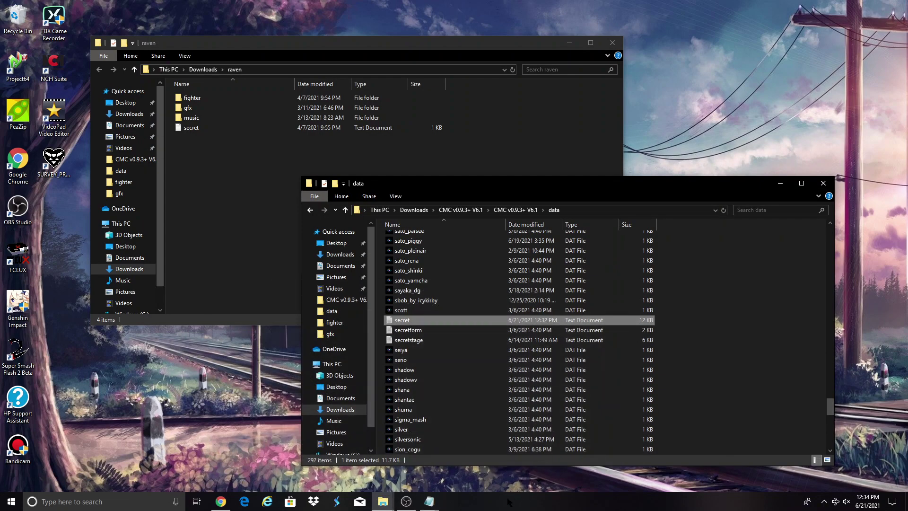
pyautogui.moveTo(431, 503)
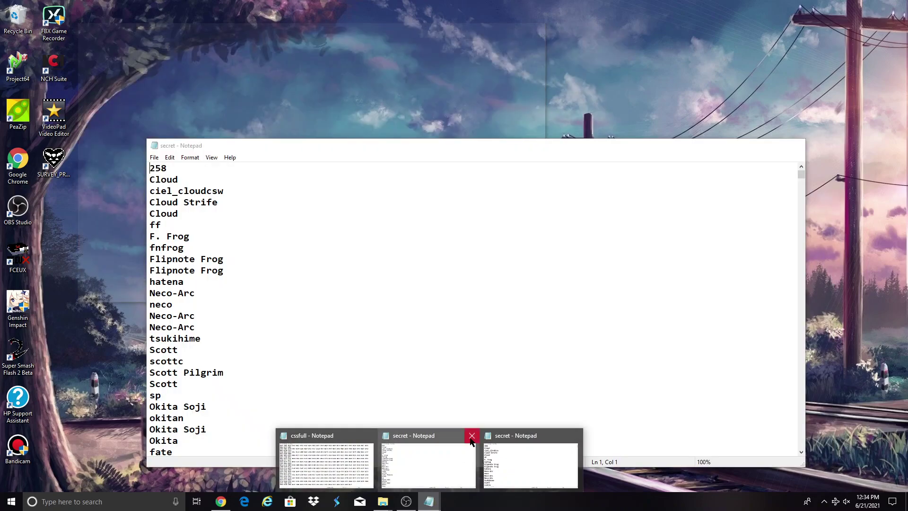
pyautogui.click(472, 440)
pyautogui.click(402, 478)
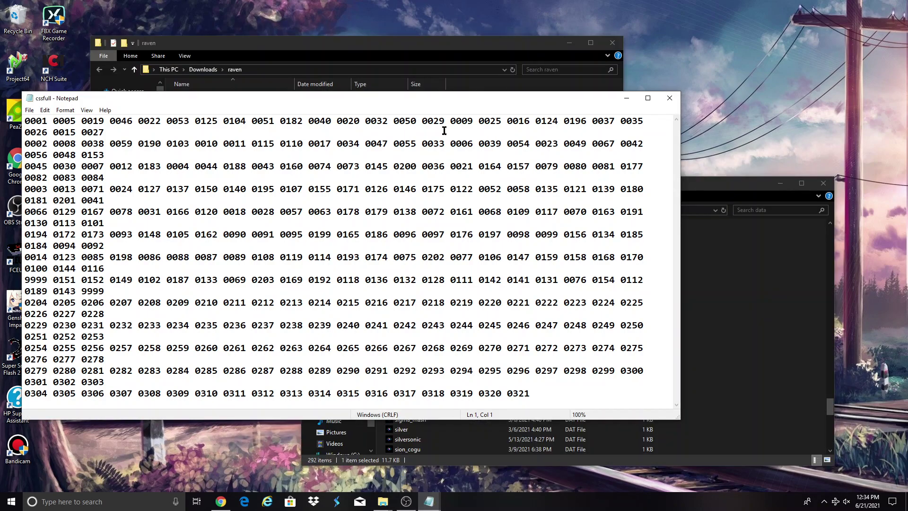
pyautogui.click(626, 98)
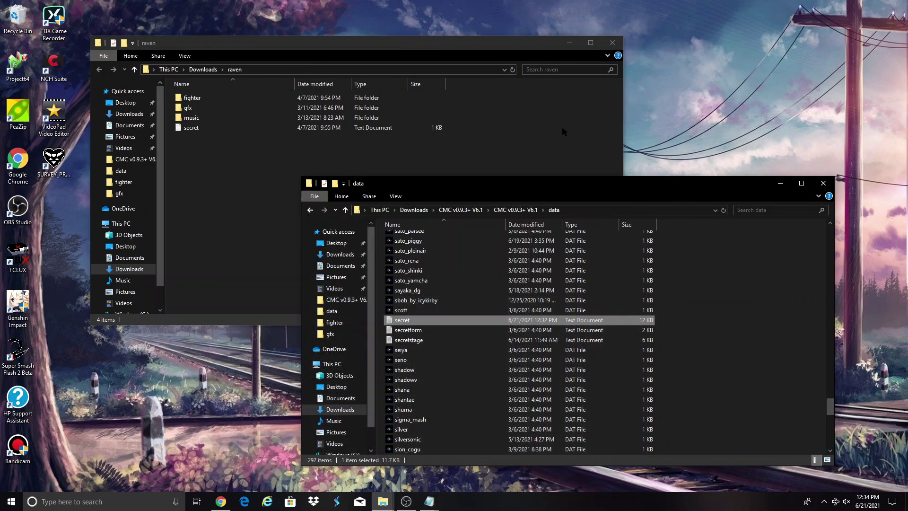
# - Copy the five-line Raven entry, from "raven" to "teentitans", from the secret file in the raven folder
pyautogui.click(348, 161)
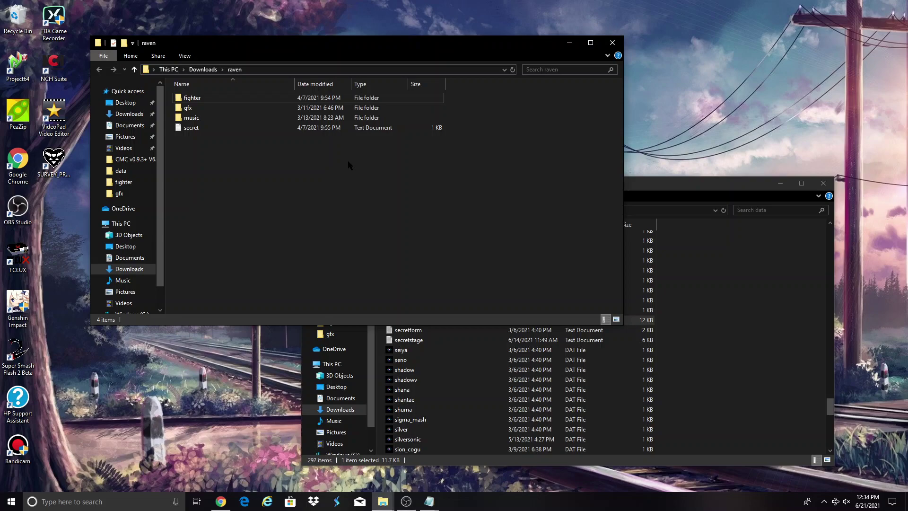
pyautogui.doubleClick(215, 131)
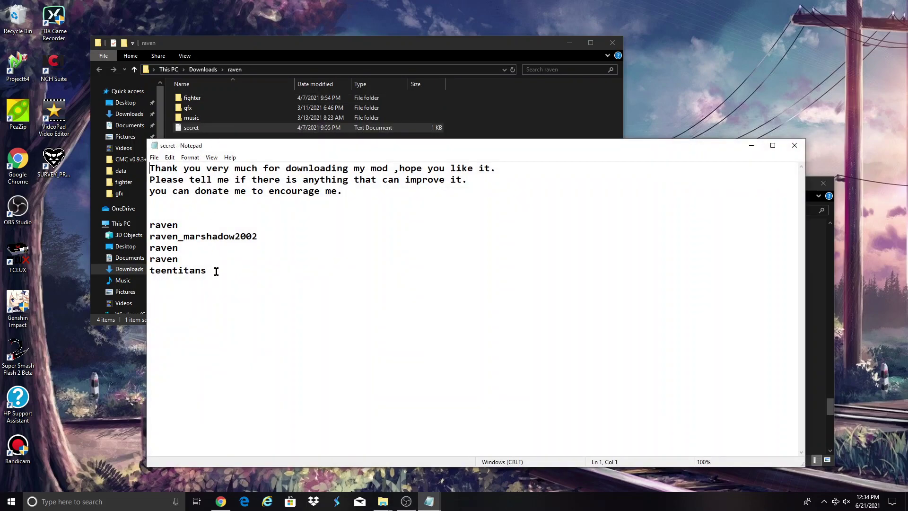
pyautogui.moveTo(209, 272); pyautogui.dragTo(150, 226)
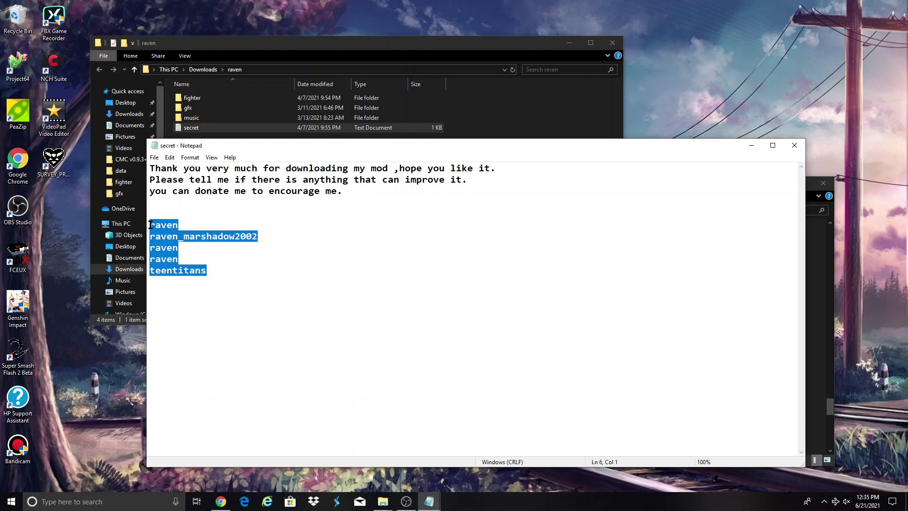
pyautogui.rightClick(151, 226)
pyautogui.click(169, 256)
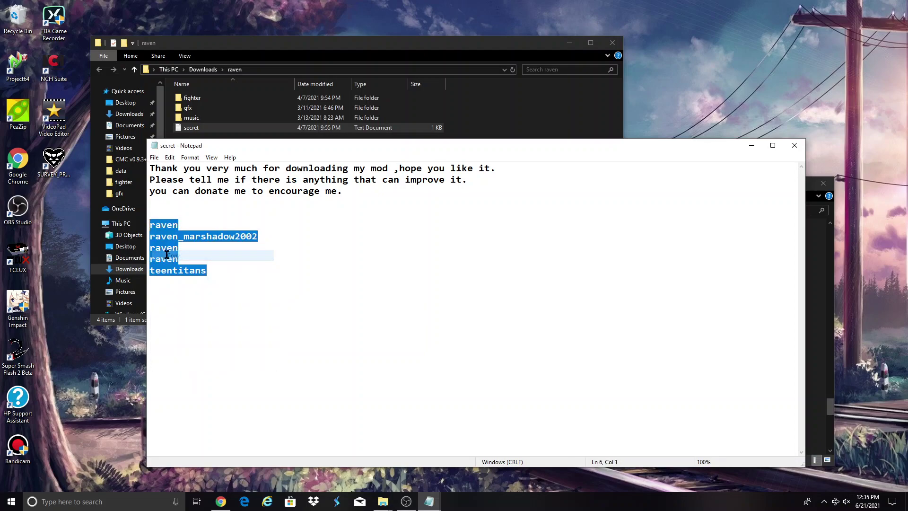
pyautogui.click(751, 145)
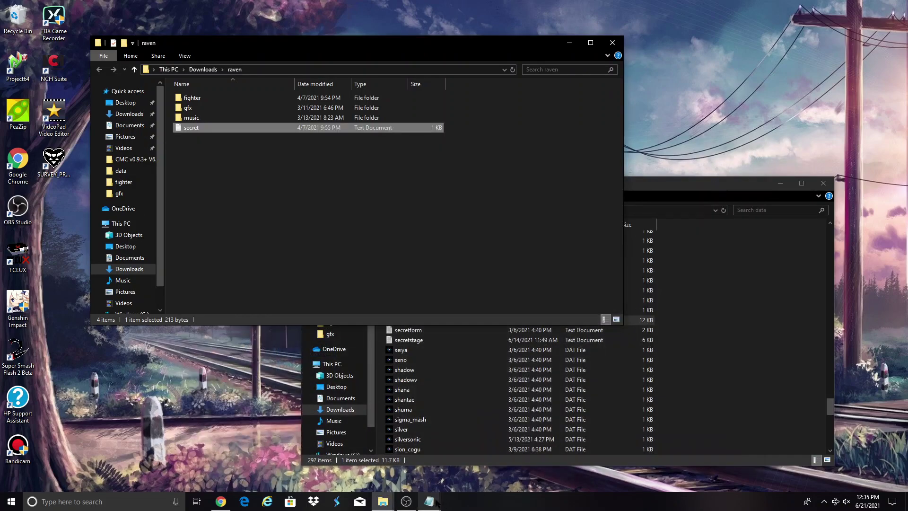
# - Paste the copied Raven entry on a new line after "roblox" at the end of the game's secret file
pyautogui.moveTo(429, 501)
pyautogui.click(447, 467)
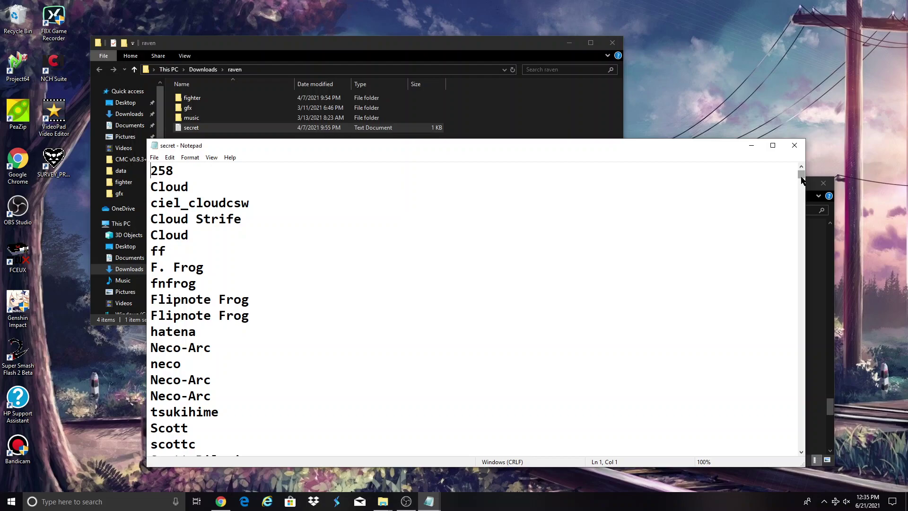
pyautogui.moveTo(801, 179); pyautogui.dragTo(786, 454)
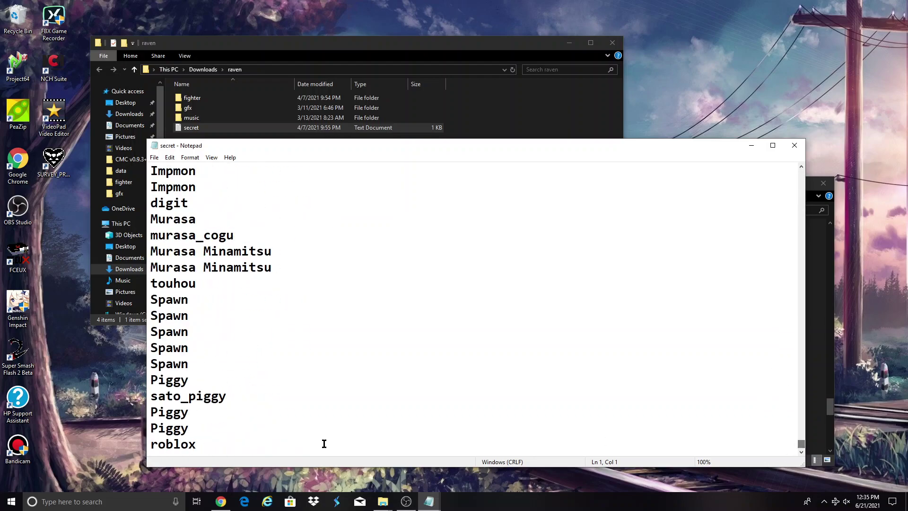
pyautogui.click(212, 446)
pyautogui.press('Return')
pyautogui.write('\\')
pyautogui.press('BackSpace')
pyautogui.press('Return')
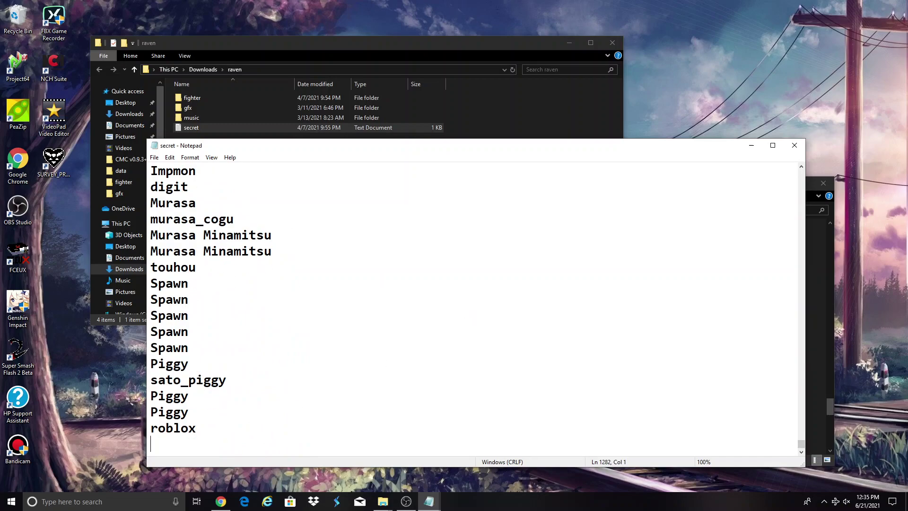
pyautogui.rightClick(158, 448)
pyautogui.click(192, 350)
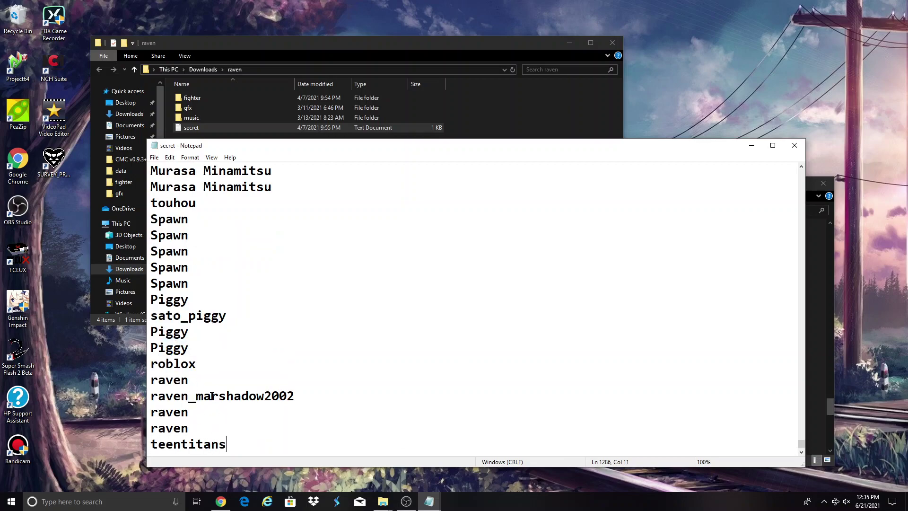
# - Set the character count on the first line of the game's secret file to 259
pyautogui.moveTo(801, 443); pyautogui.dragTo(801, 173)
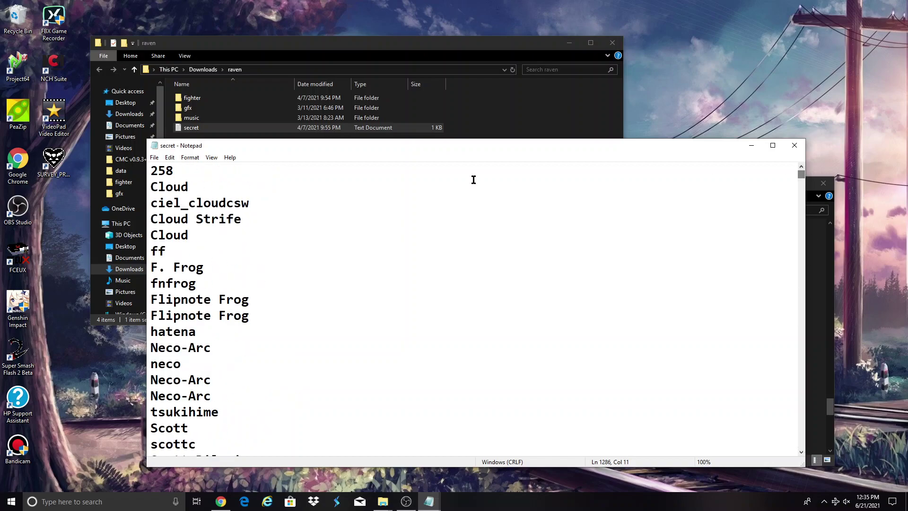
pyautogui.moveTo(185, 170); pyautogui.dragTo(146, 169)
pyautogui.click(179, 169)
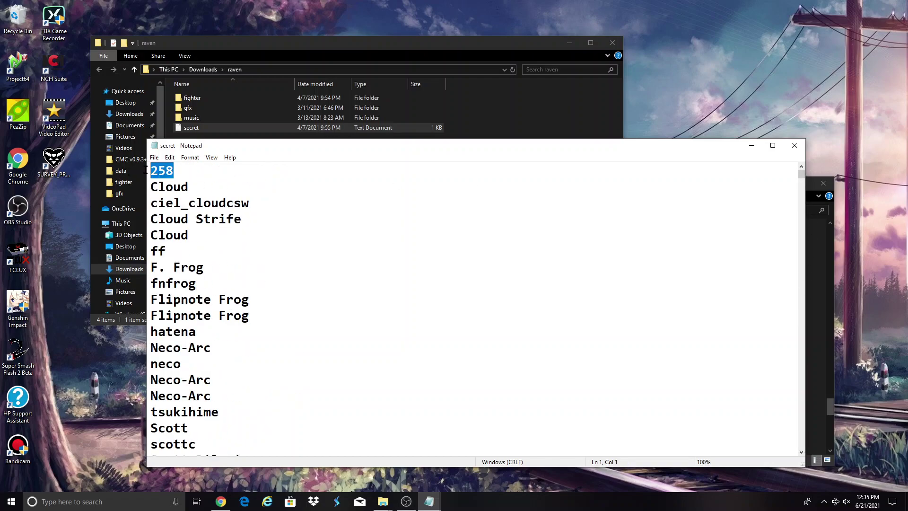
pyautogui.click(177, 170)
pyautogui.press('BackSpace')
pyautogui.write('9')
# - Save the game's secret file and close it
pyautogui.click(154, 157)
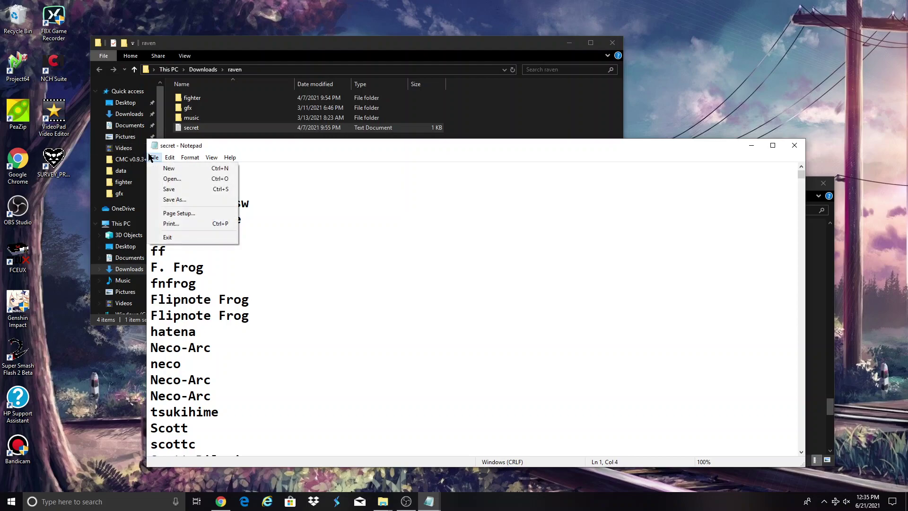
pyautogui.click(169, 189)
pyautogui.click(797, 141)
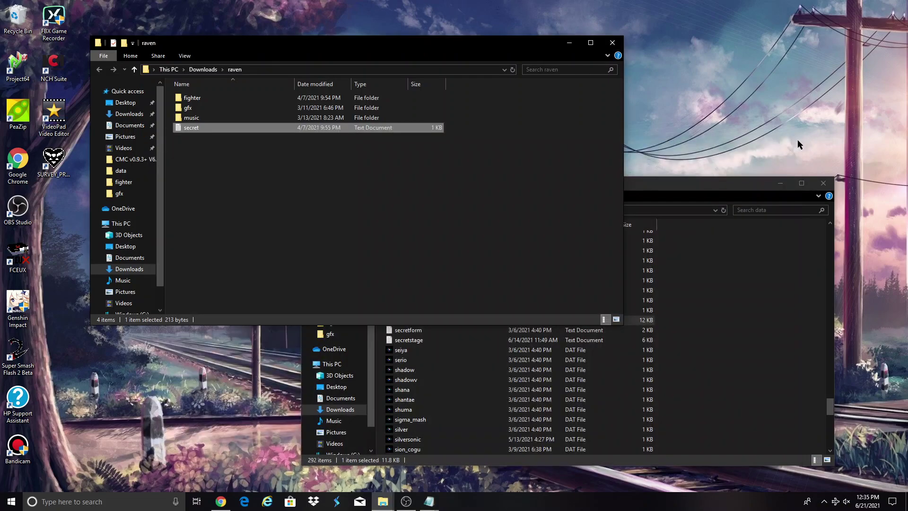
# - Append 0322 to the end of the last row in cssfull, and save and close the file
pyautogui.moveTo(429, 501)
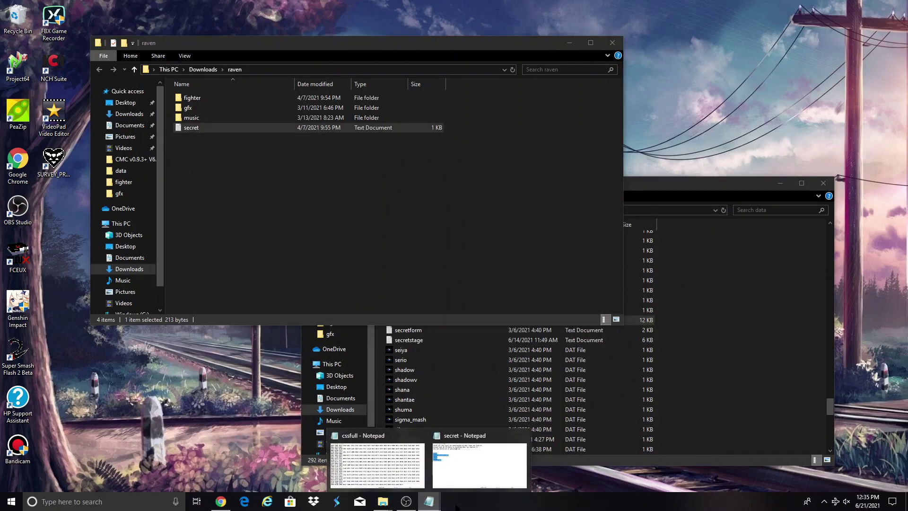
pyautogui.click(406, 469)
pyautogui.click(536, 390)
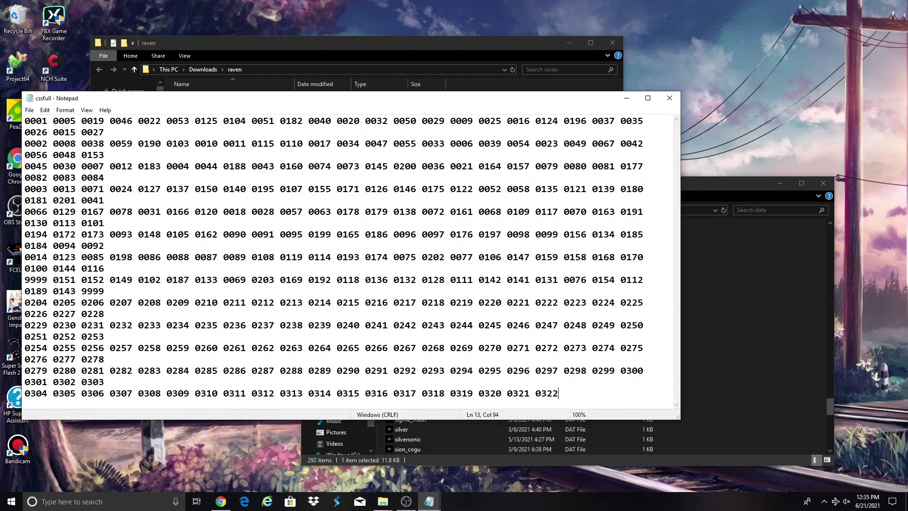
pyautogui.click(30, 110)
pyautogui.click(43, 142)
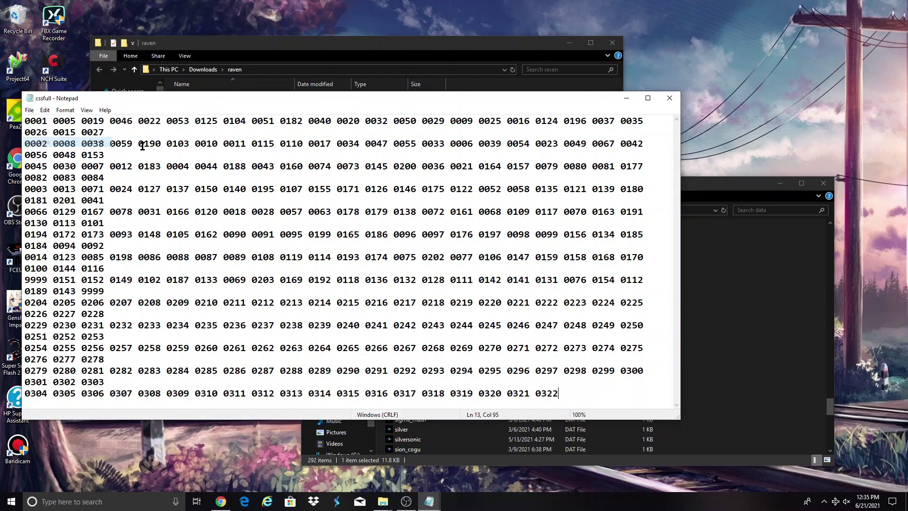
pyautogui.click(670, 98)
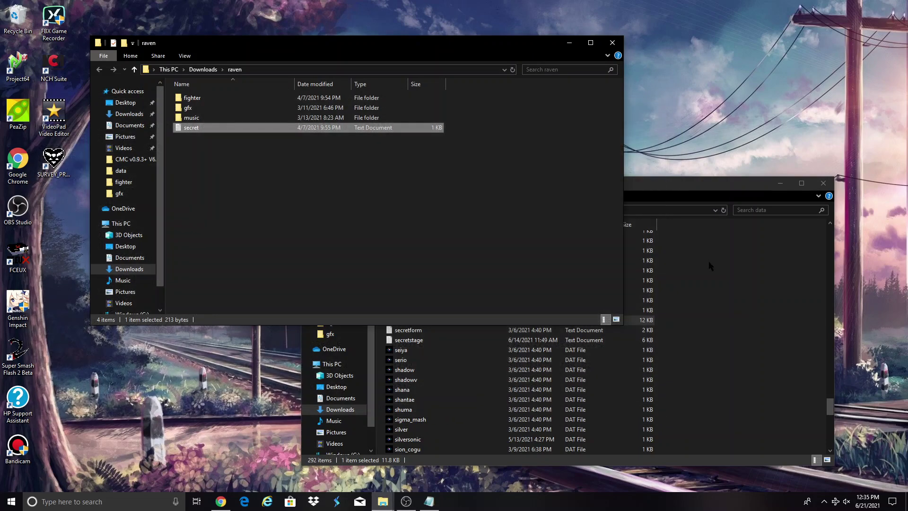
# - Move the fighter, gfx and music folders from raven into the CMC v0.9.3+ V6.1 folder, replacing teentitans.png, and close the raven folder
pyautogui.click(711, 267)
pyautogui.click(310, 210)
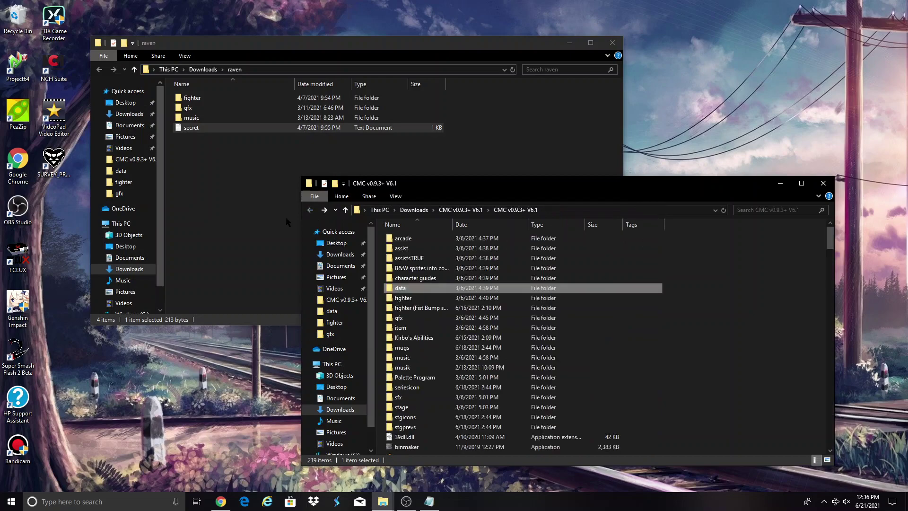
pyautogui.click(245, 178)
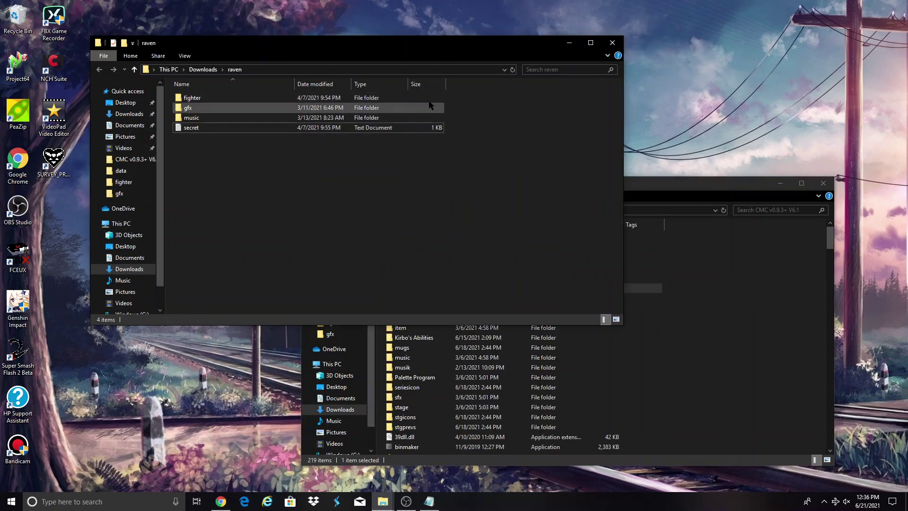
pyautogui.moveTo(453, 92); pyautogui.dragTo(758, 316)
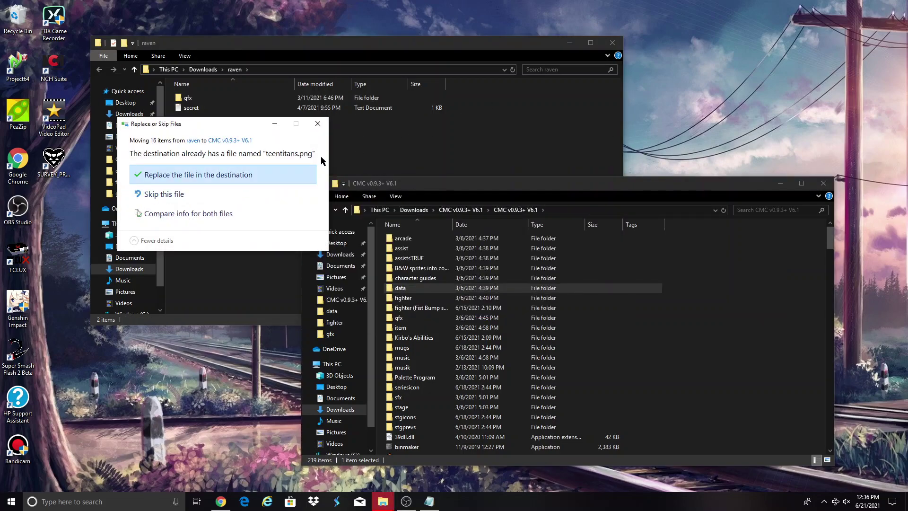
pyautogui.click(200, 177)
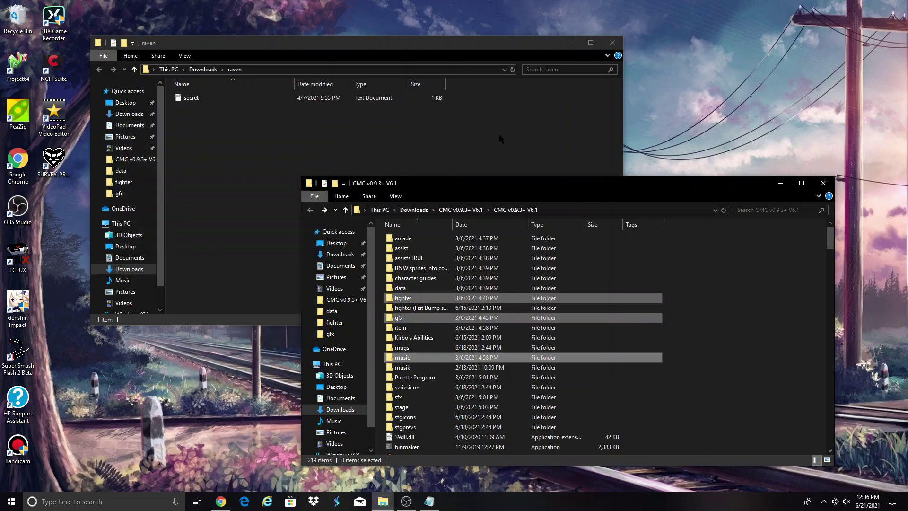
pyautogui.click(613, 42)
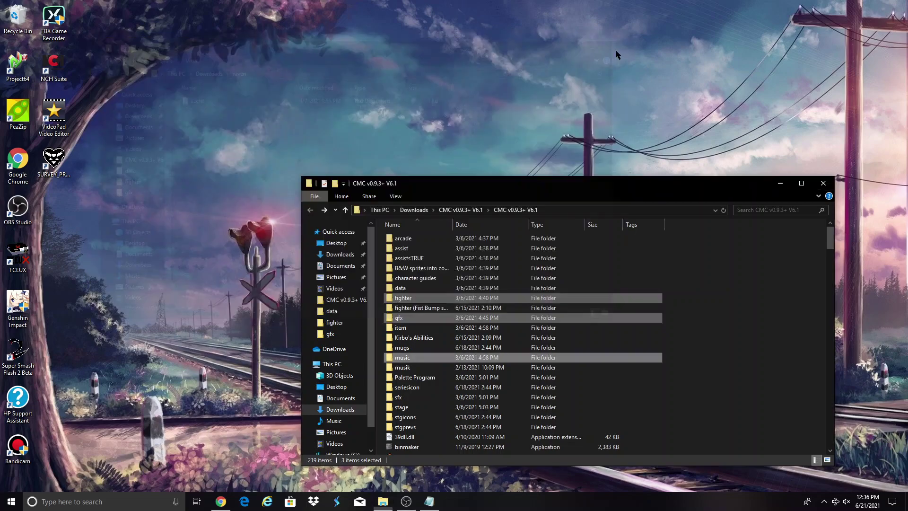
# - Launch CMC+ v6.1 with its preset display configuration and proceed to the character select screen
pyautogui.scroll(-3, 430, 374)
pyautogui.click(429, 373)
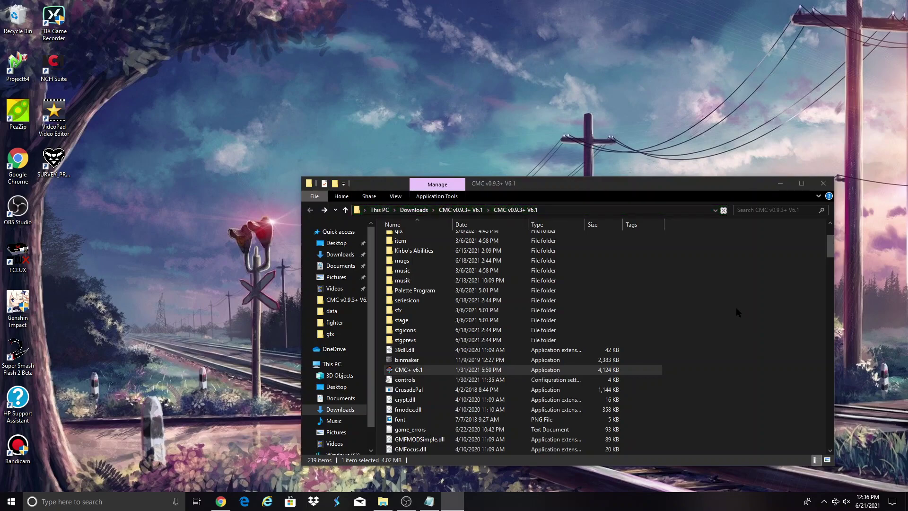
pyautogui.click(780, 183)
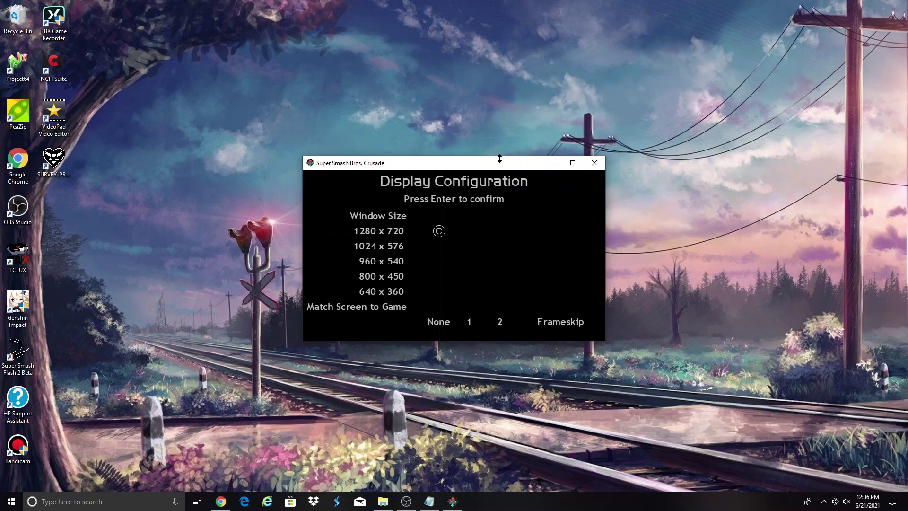
pyautogui.press('Return')
pyautogui.press('Return')
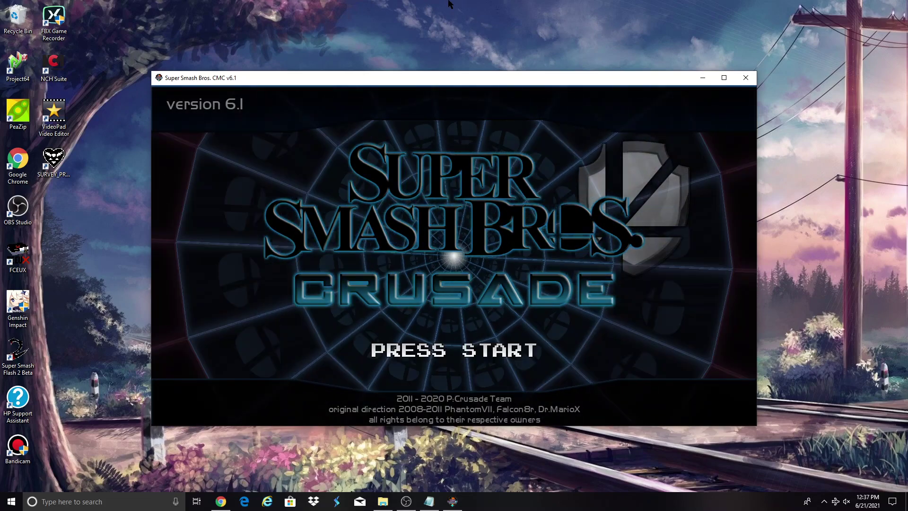
pyautogui.press('Return')
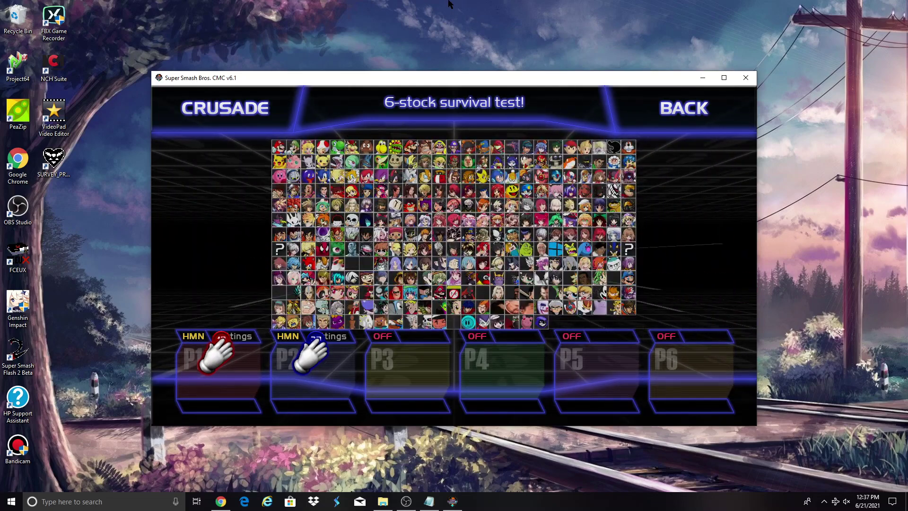
# - Select Raven from the end of the roster's last row for player 1 and move the hand cursor back to the P1 panel
pyautogui.press('Right')
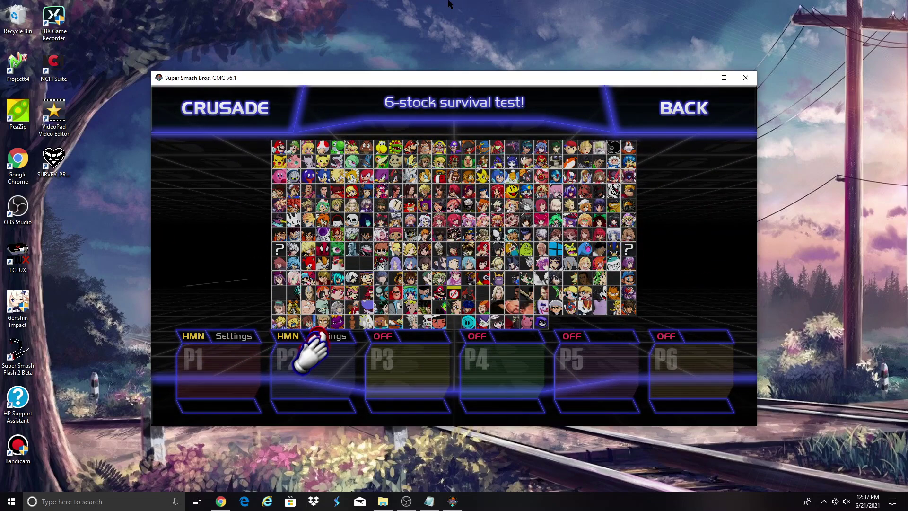
pyautogui.press('z')
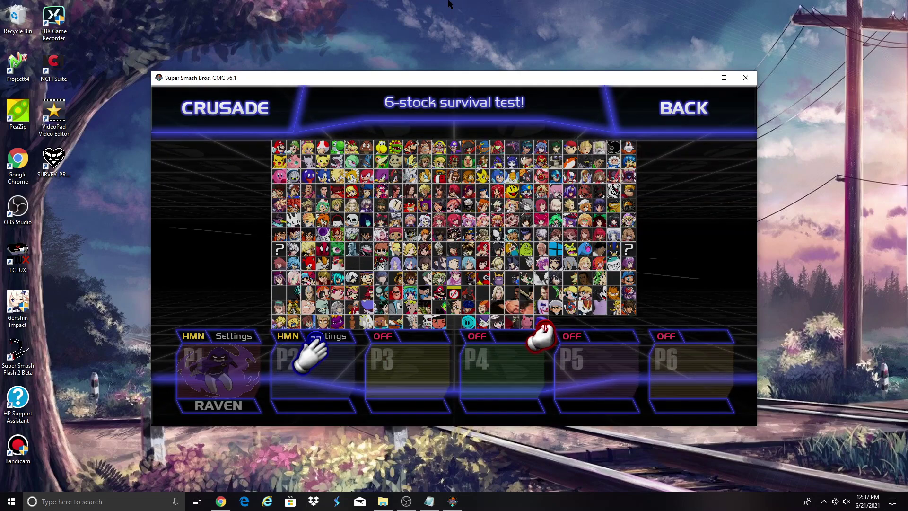
pyautogui.press('Right')
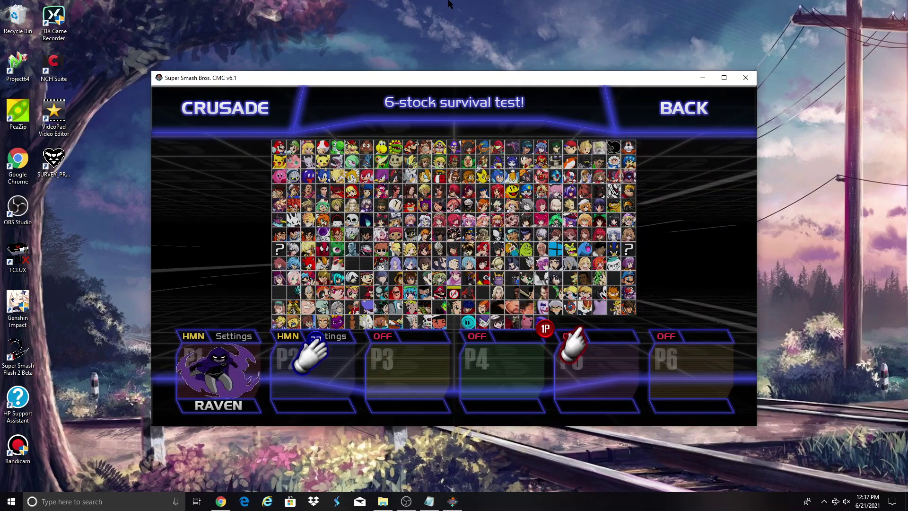
pyautogui.press('Left')
pyautogui.press('Down')
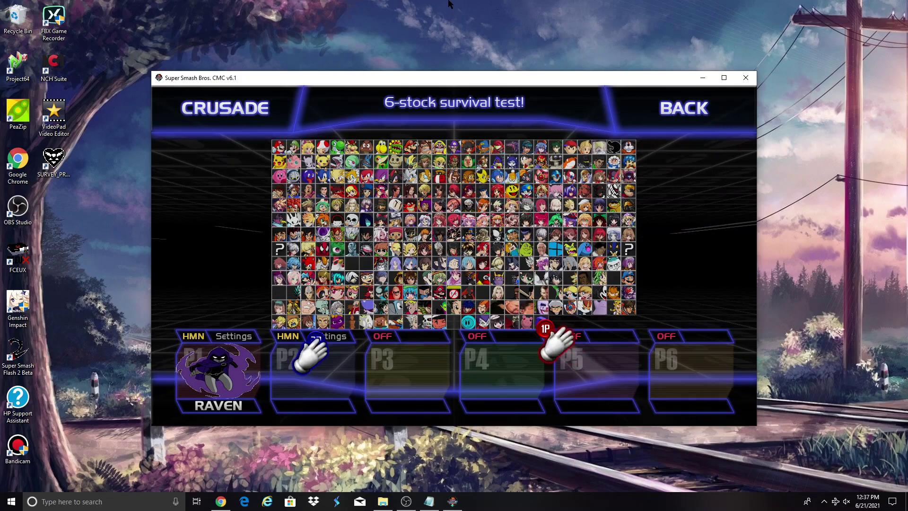
pyautogui.press('Left')
pyautogui.press('Up')
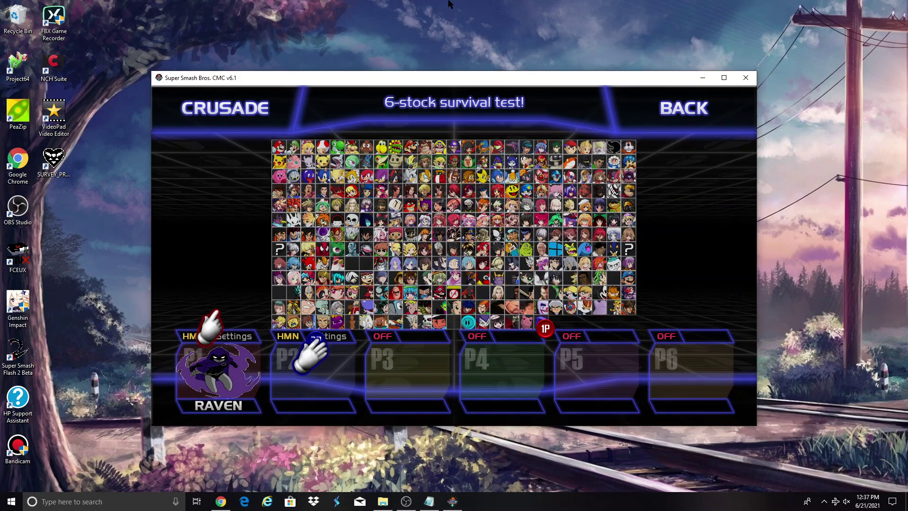